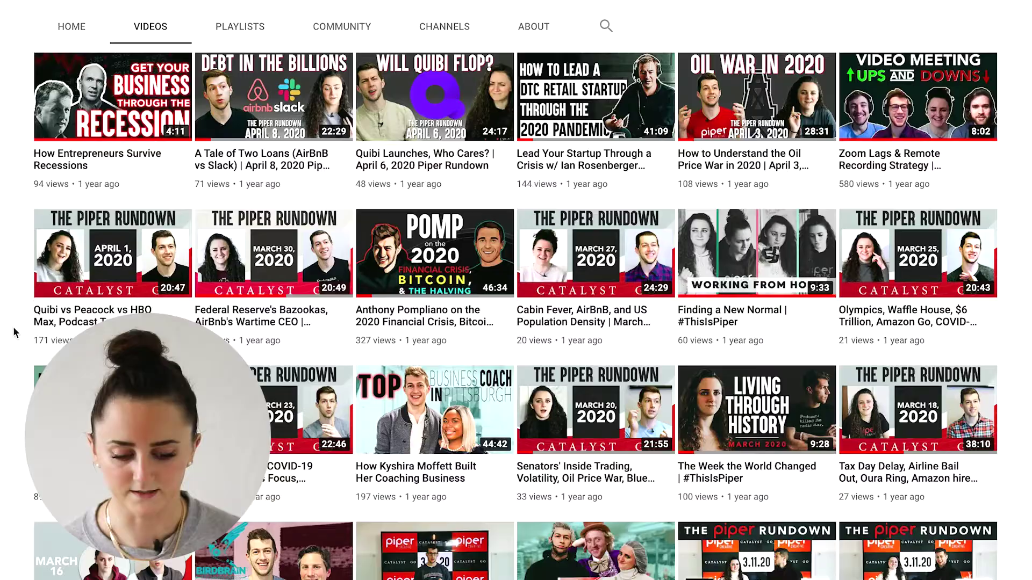
{"action": "scroll", "coordinate": [18, 469], "scroll_direction": "down", "scroll_amount": 2}
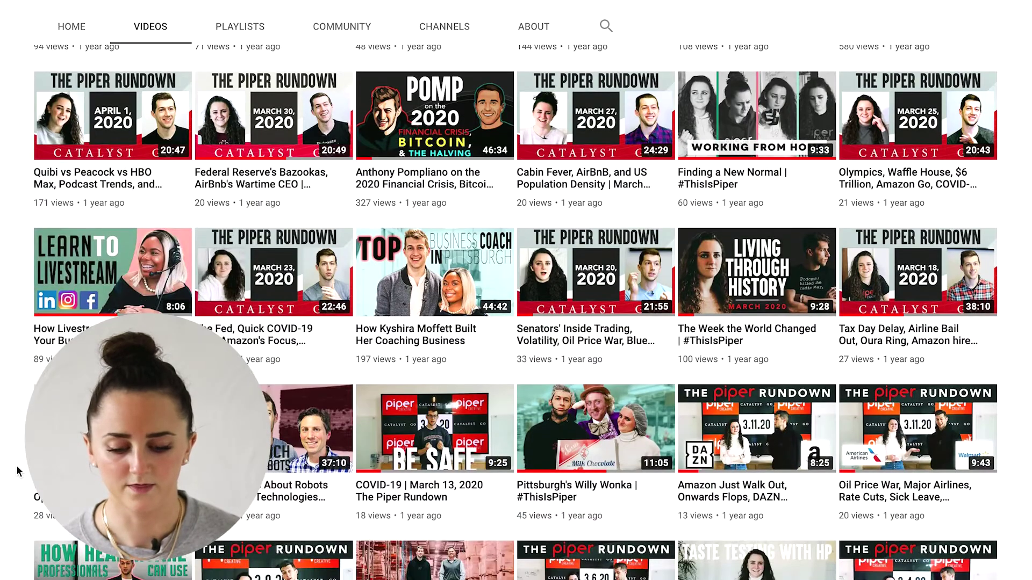
{"action": "scroll", "coordinate": [18, 468], "scroll_direction": "down", "scroll_amount": 3}
{"action": "scroll", "coordinate": [16, 466], "scroll_direction": "down", "scroll_amount": 3}
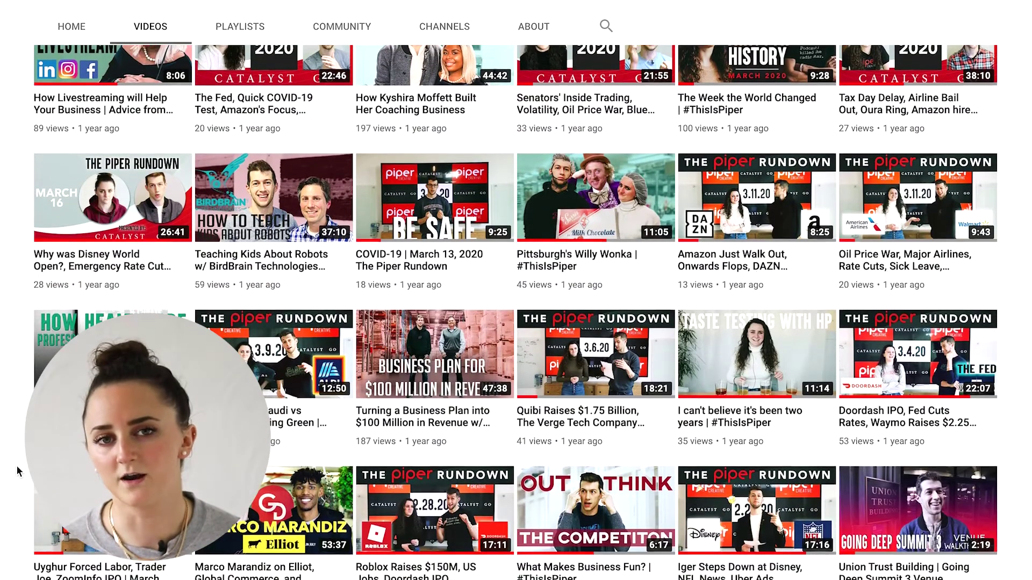
{"action": "scroll", "coordinate": [16, 466], "scroll_direction": "down", "scroll_amount": 5}
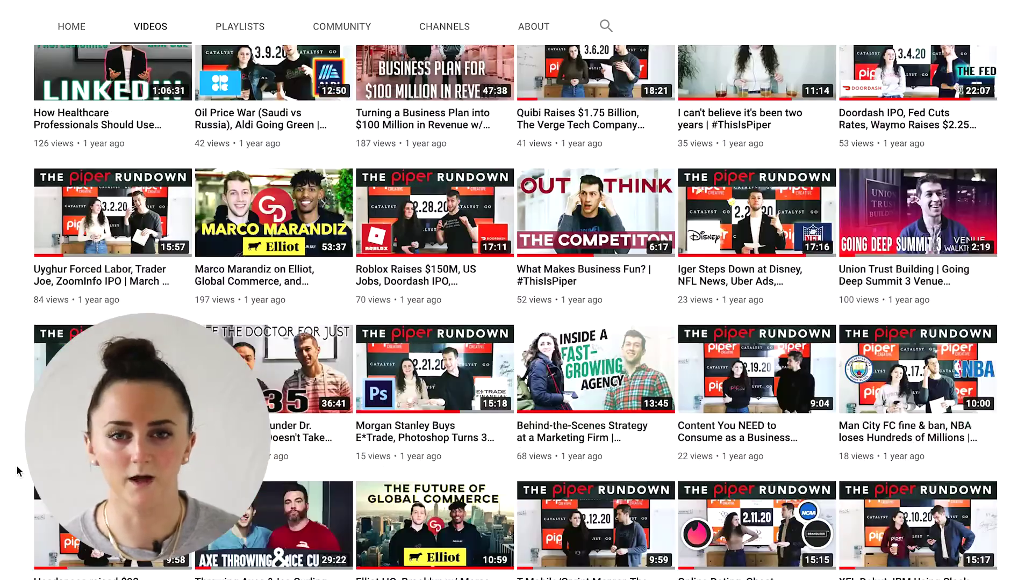
{"action": "scroll", "coordinate": [17, 465], "scroll_direction": "down", "scroll_amount": 3}
{"action": "scroll", "coordinate": [16, 465], "scroll_direction": "down", "scroll_amount": 7}
{"action": "scroll", "coordinate": [16, 465], "scroll_direction": "up", "scroll_amount": 7}
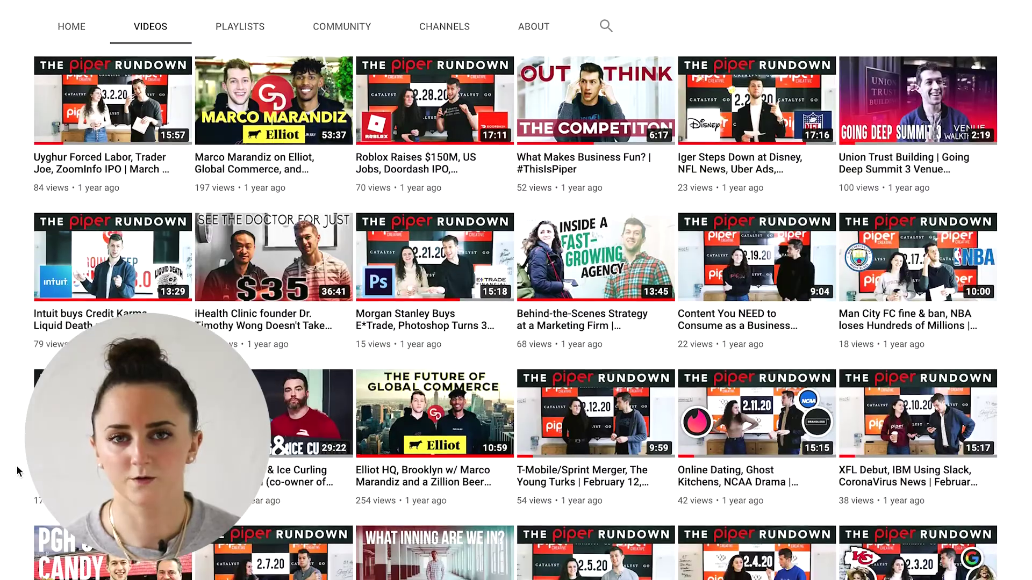
{"action": "scroll", "coordinate": [16, 465], "scroll_direction": "down", "scroll_amount": 5}
{"action": "scroll", "coordinate": [988, 434], "scroll_direction": "up", "scroll_amount": 1}
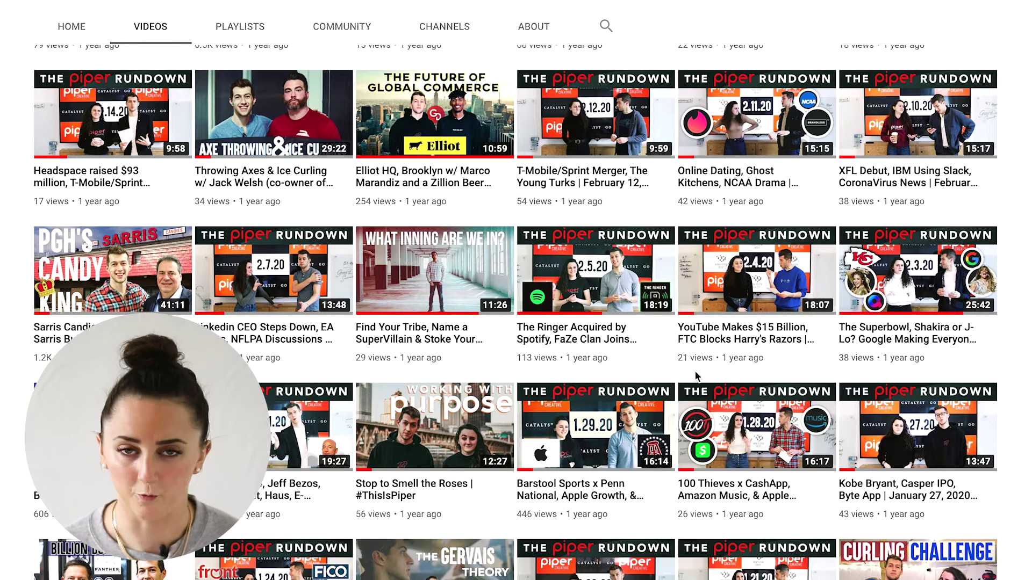
{"action": "scroll", "coordinate": [673, 367], "scroll_direction": "down", "scroll_amount": 1}
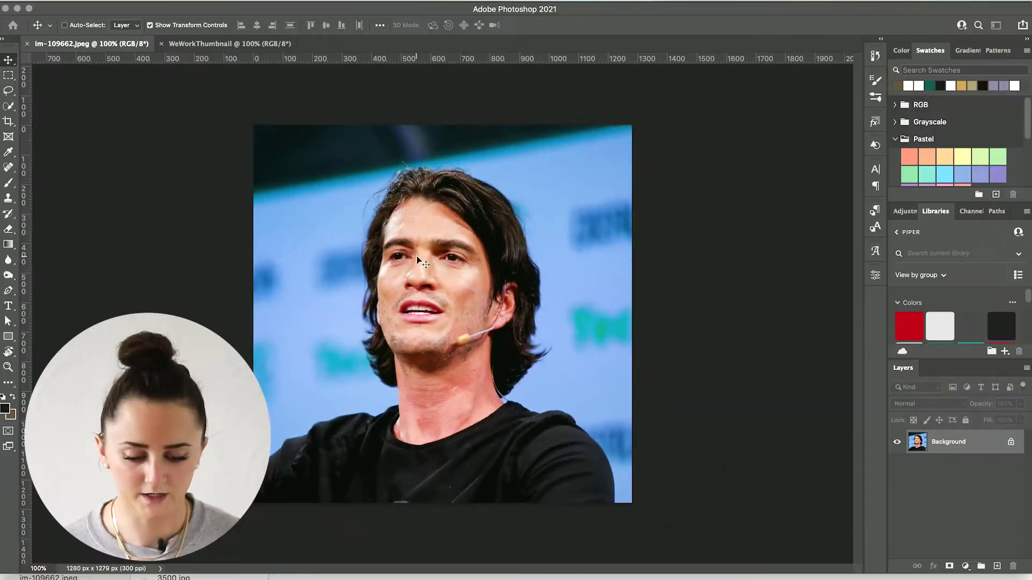
Quick-select the man's face, hair and shirt in his photo.
{"action": "key", "text": "w"}
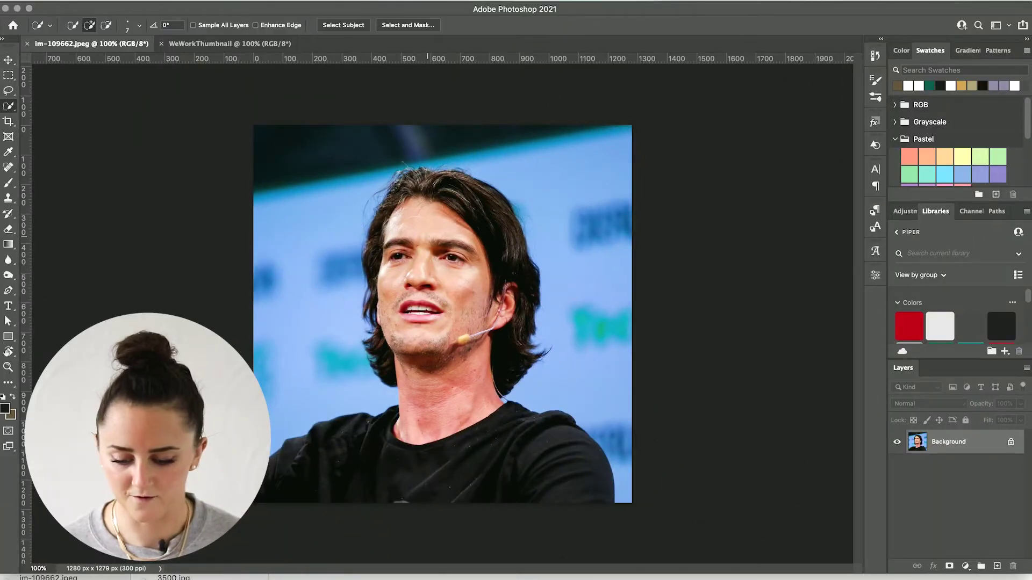
{"action": "left_click", "coordinate": [423, 224]}
{"action": "mouse_move", "coordinate": [434, 194]}
{"action": "left_mouse_down"}
{"action": "mouse_move", "coordinate": [414, 182]}
{"action": "mouse_move", "coordinate": [451, 177]}
{"action": "mouse_move", "coordinate": [484, 225]}
{"action": "mouse_move", "coordinate": [468, 323]}
{"action": "mouse_move", "coordinate": [417, 419]}
{"action": "left_mouse_up"}
{"action": "left_click_drag", "start_coordinate": [400, 186], "coordinate": [376, 258]}
{"action": "mouse_move", "coordinate": [381, 349]}
{"action": "left_mouse_down"}
{"action": "mouse_move", "coordinate": [374, 376]}
{"action": "mouse_move", "coordinate": [387, 430]}
{"action": "mouse_move", "coordinate": [507, 462]}
{"action": "left_mouse_up"}
Drag the selected man into the WeWorkThumbnail document and accept the profile conversion.
{"action": "key", "text": "v"}
{"action": "left_click_drag", "start_coordinate": [438, 176], "coordinate": [482, 275]}
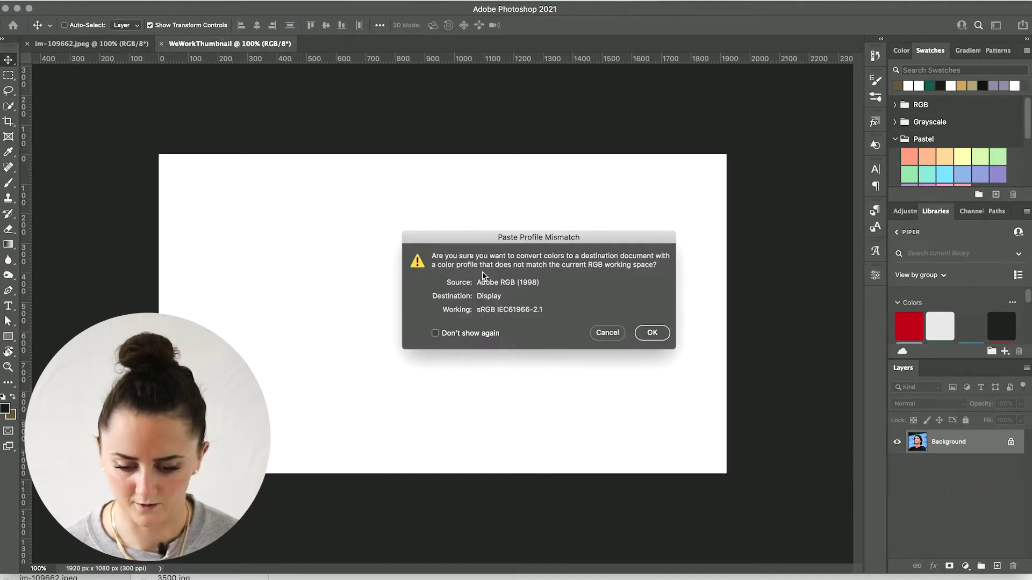
{"action": "left_click", "coordinate": [652, 333]}
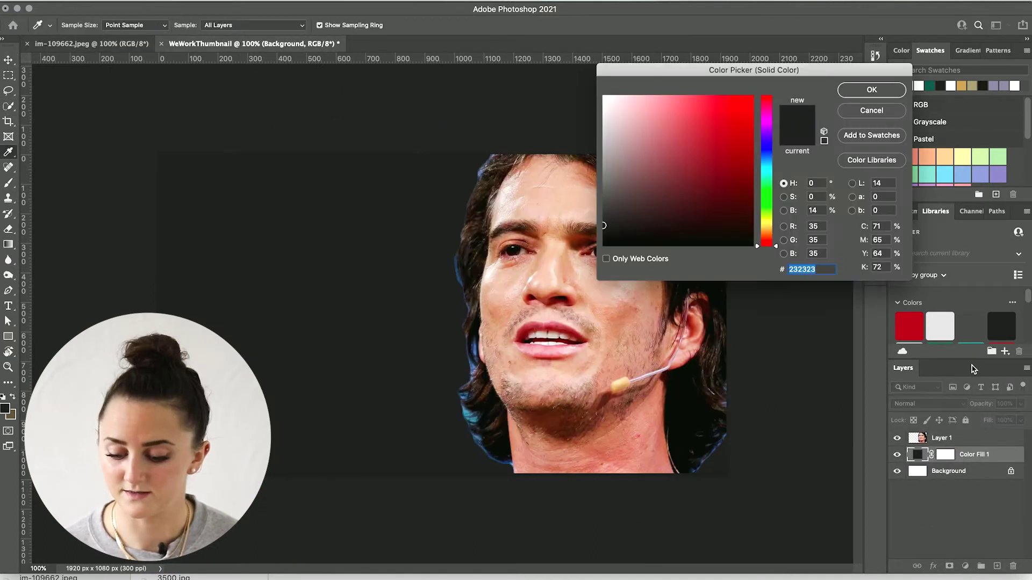
Add an orange-red Solid Color fill (#a82c10) behind the portrait.
{"action": "left_click_drag", "start_coordinate": [705, 155], "coordinate": [720, 154]}
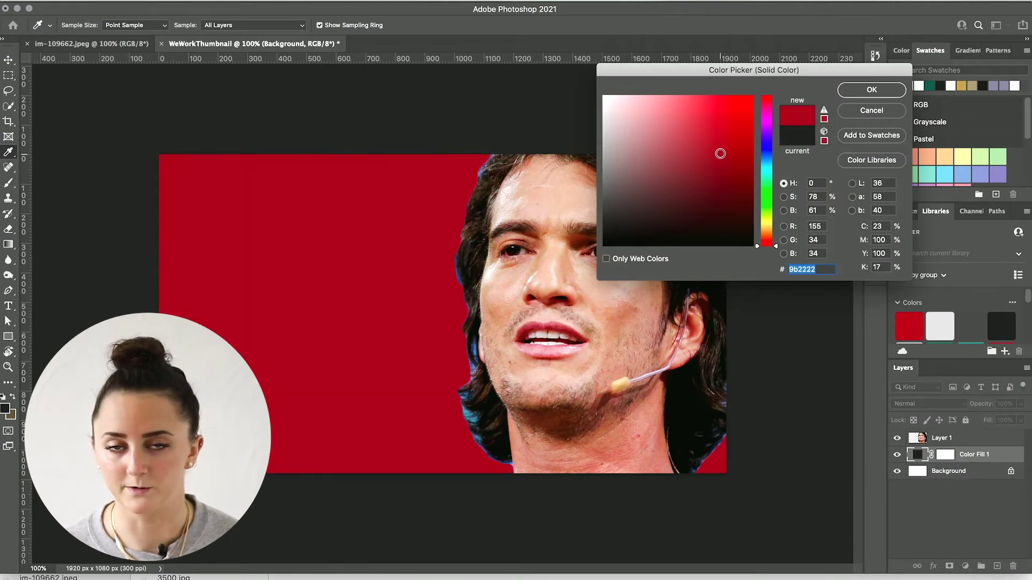
{"action": "left_click_drag", "start_coordinate": [740, 162], "coordinate": [739, 146]}
{"action": "left_click_drag", "start_coordinate": [763, 246], "coordinate": [765, 240]}
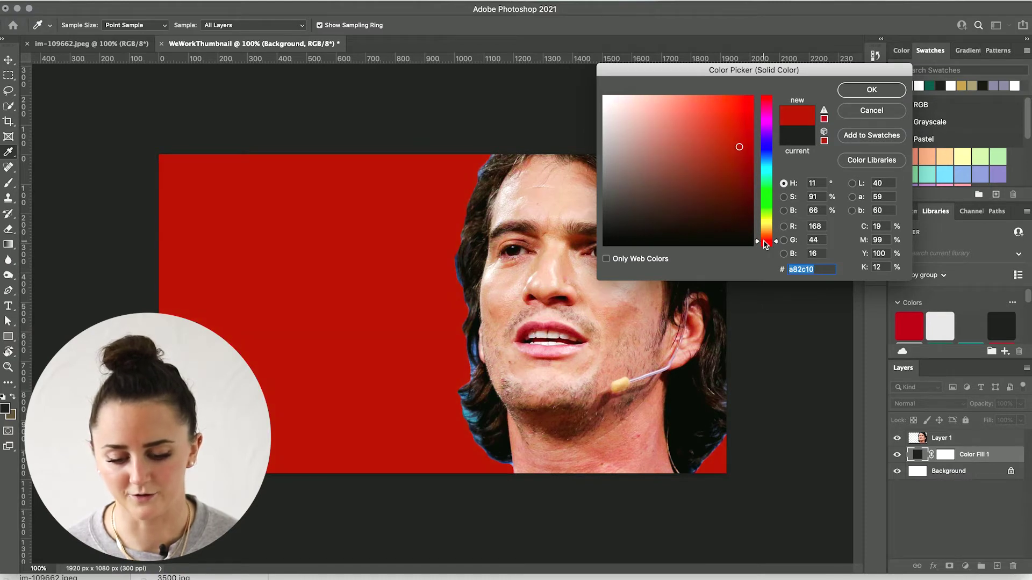
{"action": "left_click", "coordinate": [871, 91]}
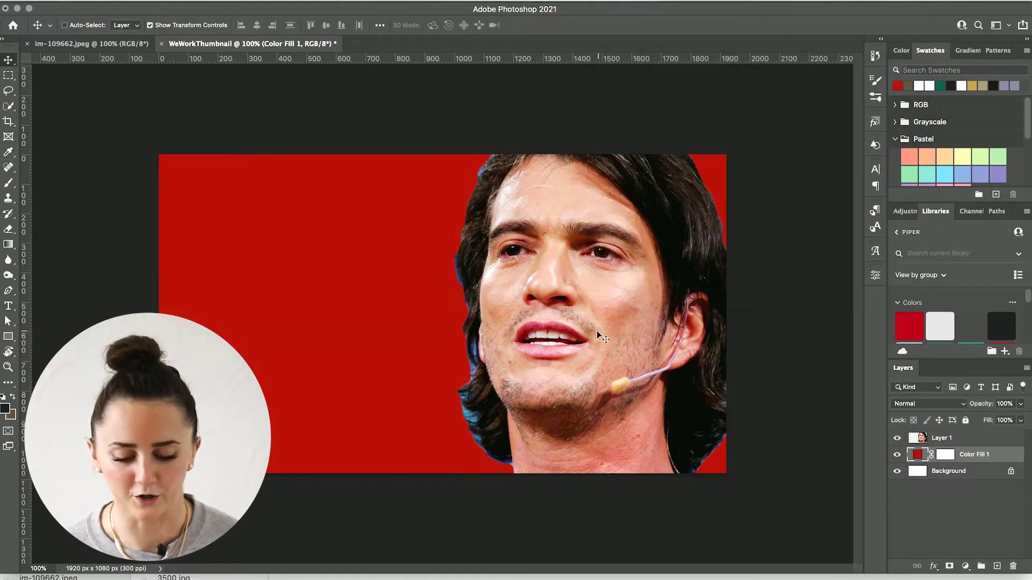
With the face layer selected, complete the headline text to read 'BAILOUT'.
{"action": "left_click", "coordinate": [964, 441]}
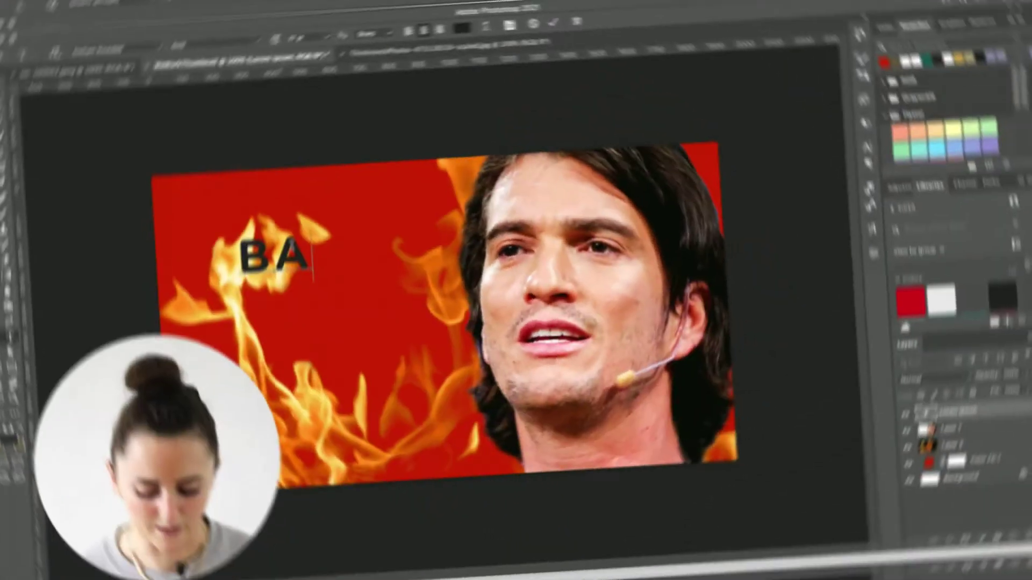
{"action": "type", "text": "ILOUT"}
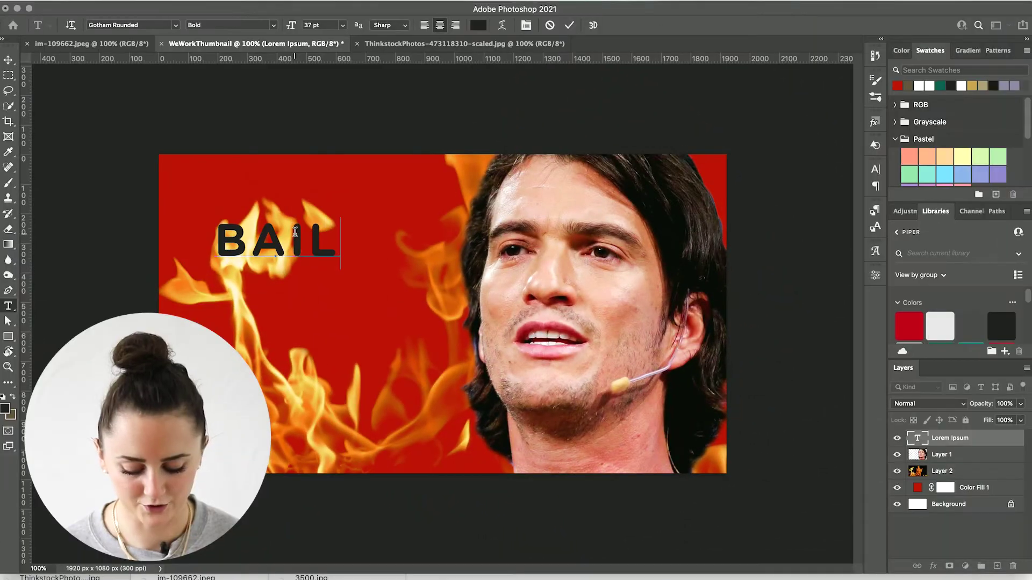
Restyle BAILOUT in enlarged Aku & Kamu with outer glow, then paste and scale the wework logo.
{"action": "left_click", "coordinate": [974, 435]}
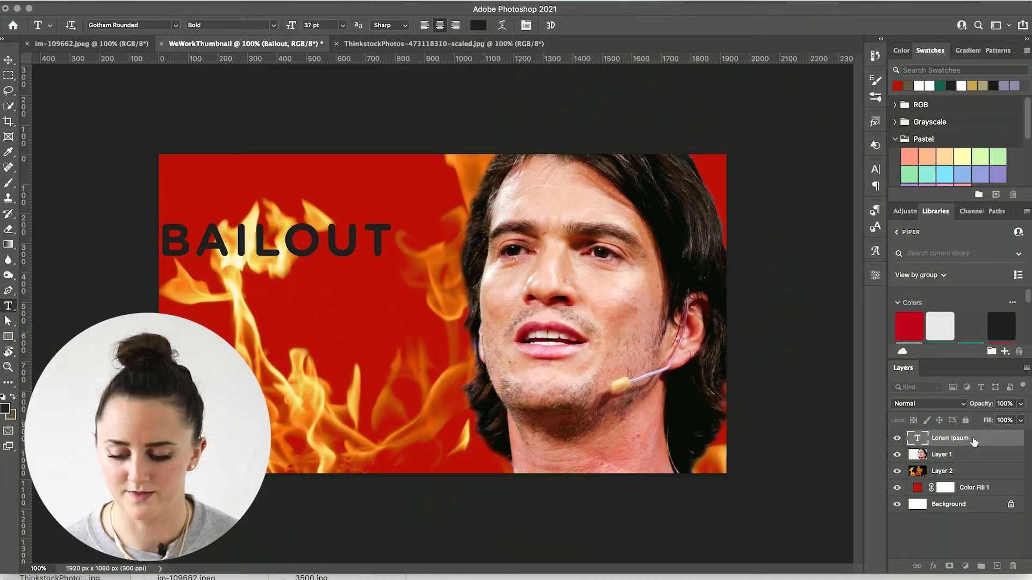
{"action": "key", "text": "b"}
{"action": "key", "text": "v"}
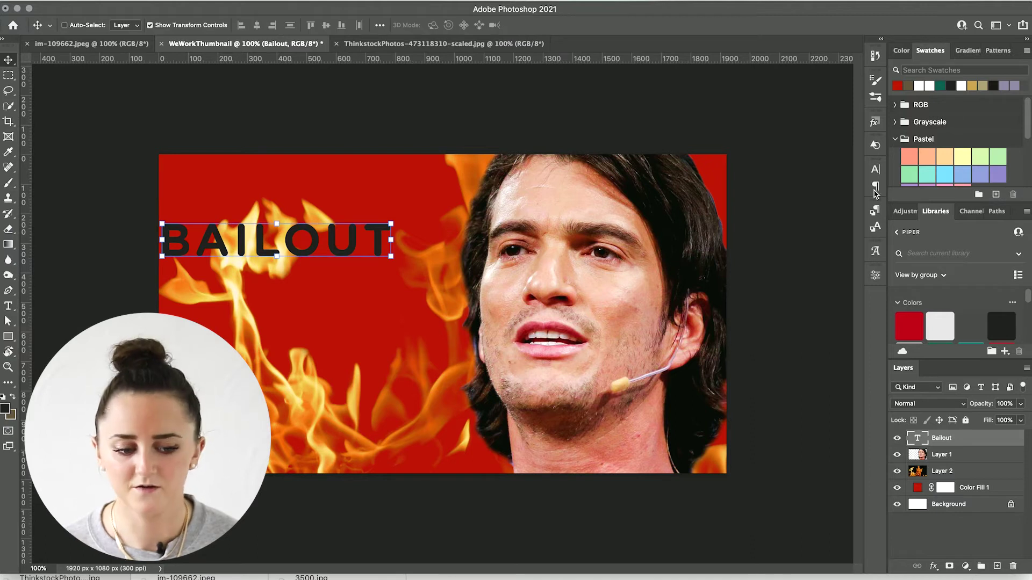
{"action": "left_click", "coordinate": [875, 169]}
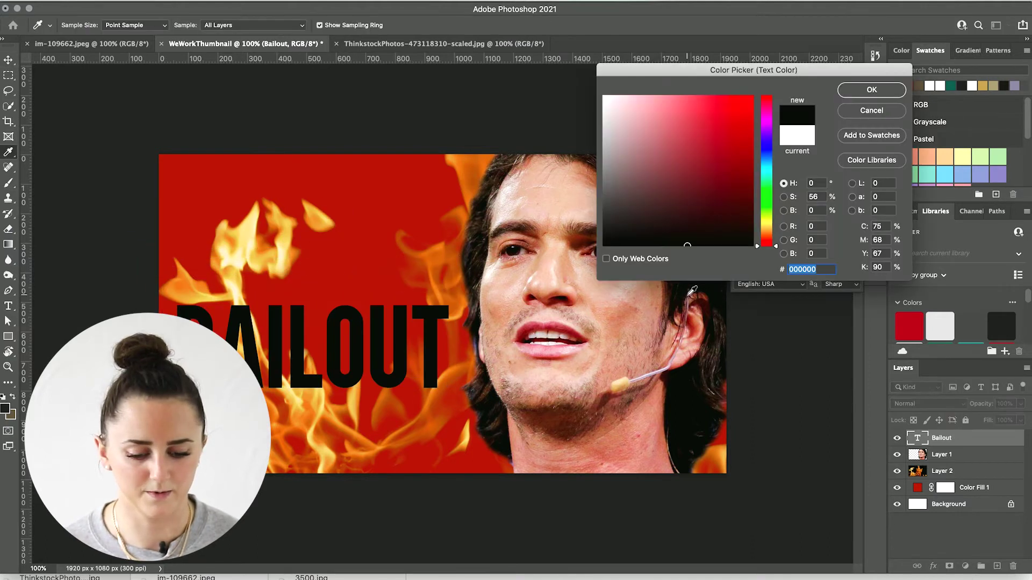
{"action": "key", "text": "Return"}
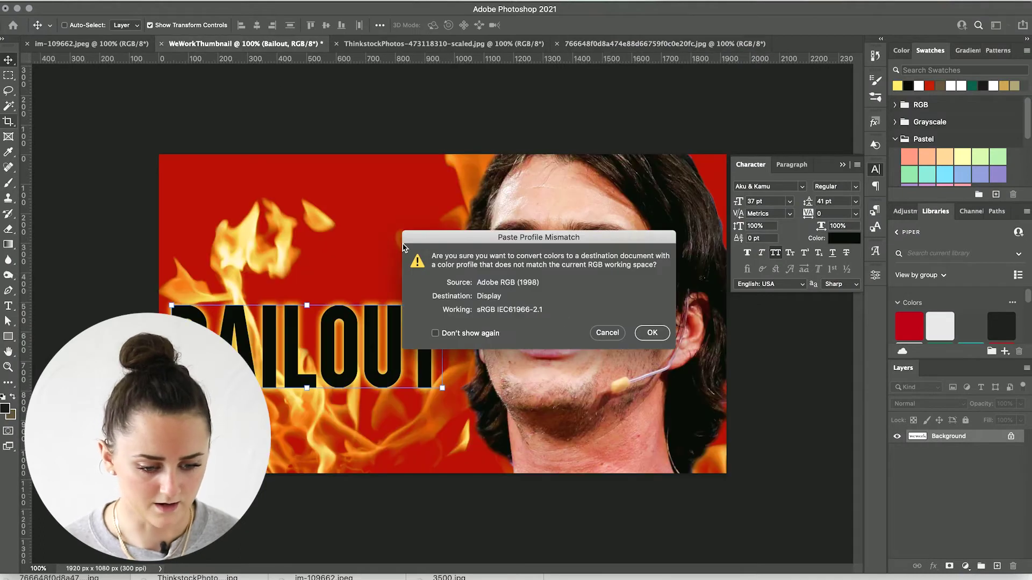
{"action": "key", "text": "Return"}
{"action": "left_click_drag", "start_coordinate": [370, 224], "coordinate": [376, 232]}
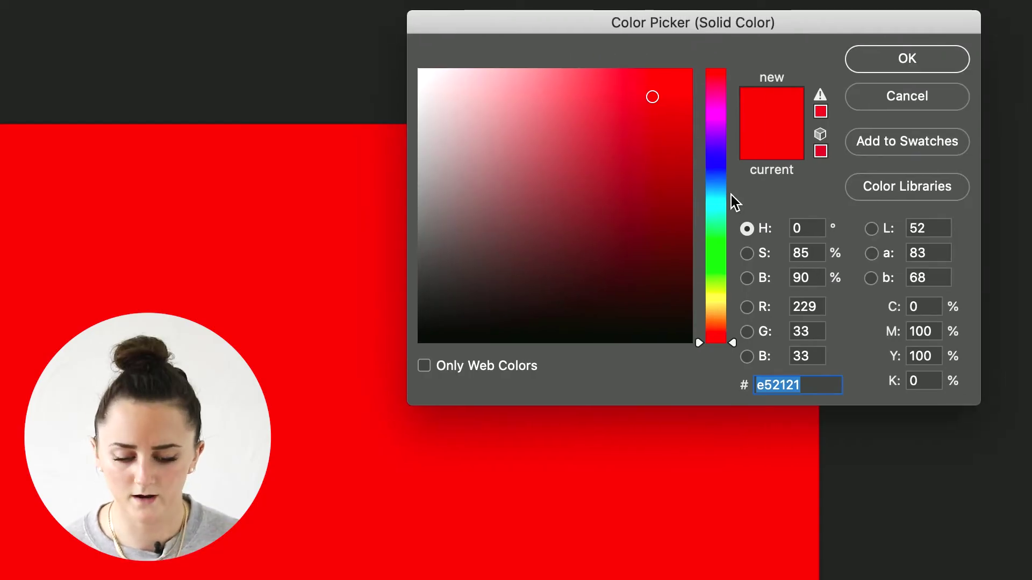
Change the new thumbnail's background fill colour from red to blue (#2190e5).
{"action": "left_click_drag", "start_coordinate": [708, 172], "coordinate": [724, 193]}
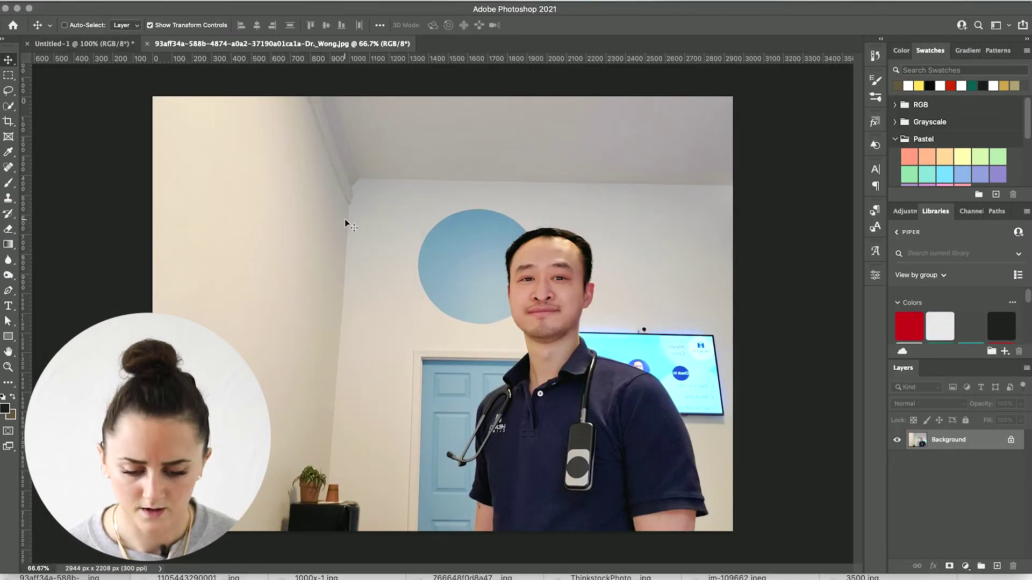
Quick-select the man in the clinic photo and drag him into the blank Untitled-1 document.
{"action": "key", "text": "w"}
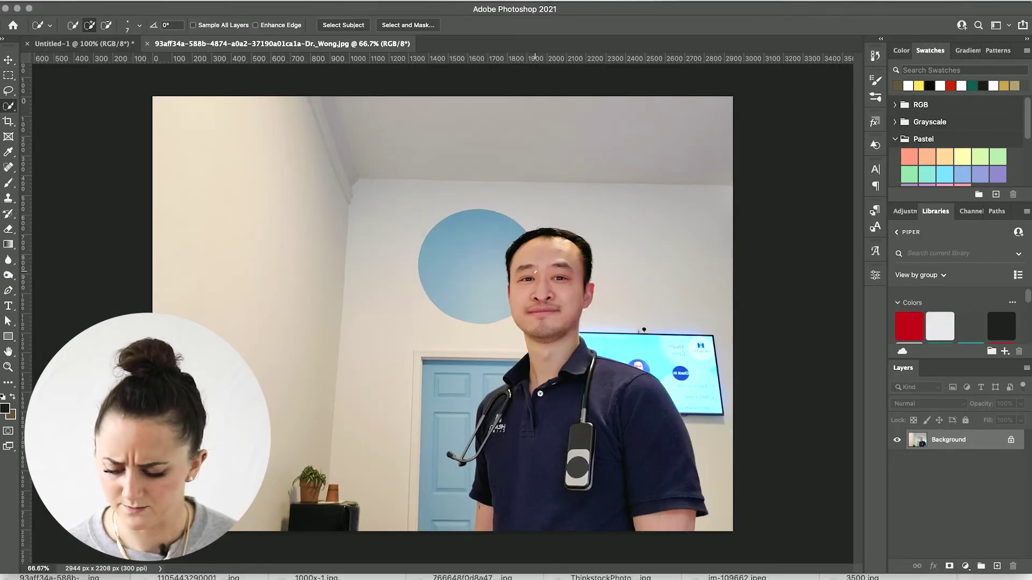
{"action": "left_click_drag", "start_coordinate": [557, 337], "coordinate": [521, 374]}
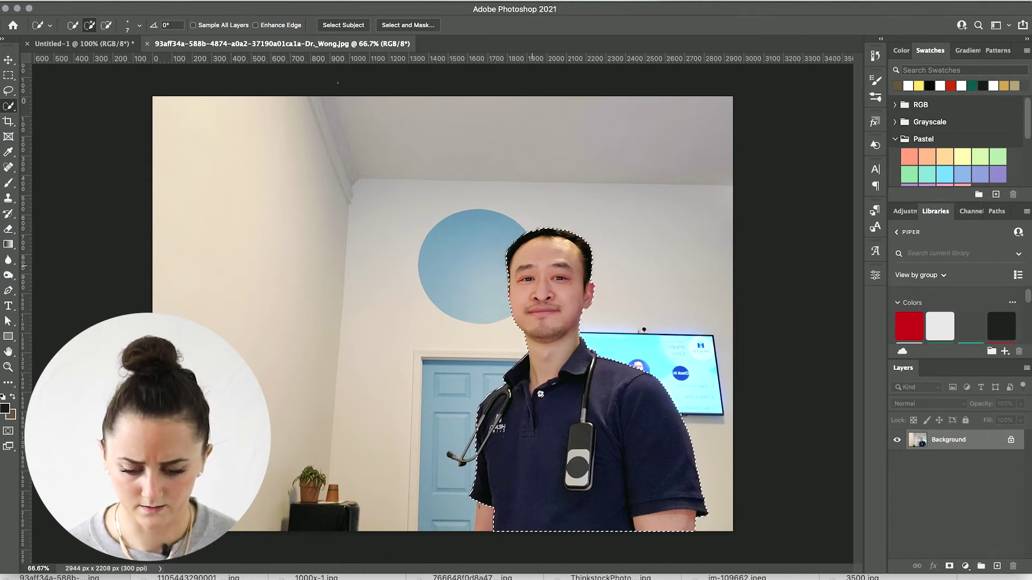
{"action": "key", "text": "v"}
{"action": "left_click", "coordinate": [232, 3]}
{"action": "key", "text": "Escape"}
{"action": "left_click_drag", "start_coordinate": [542, 333], "coordinate": [356, 265]}
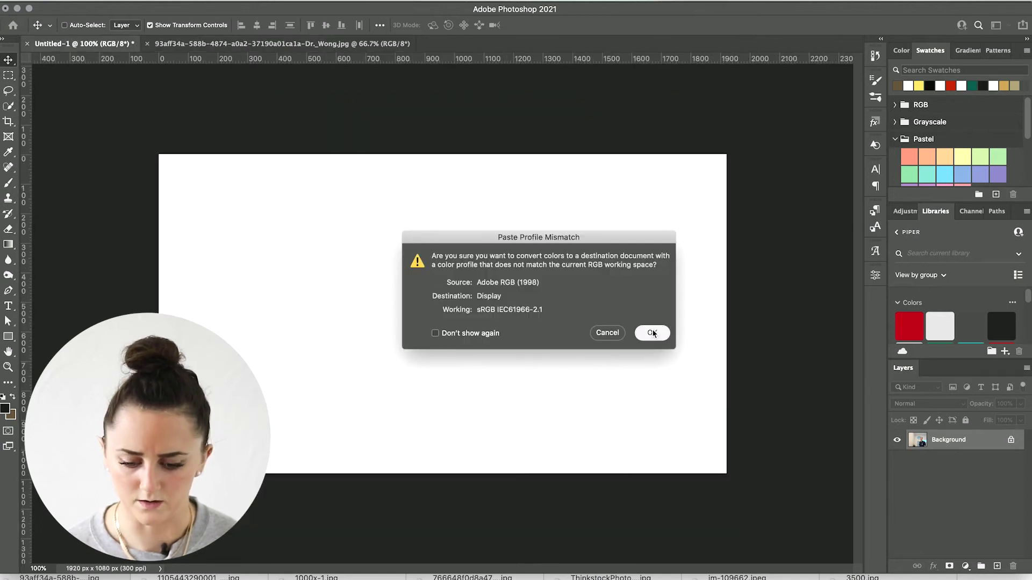